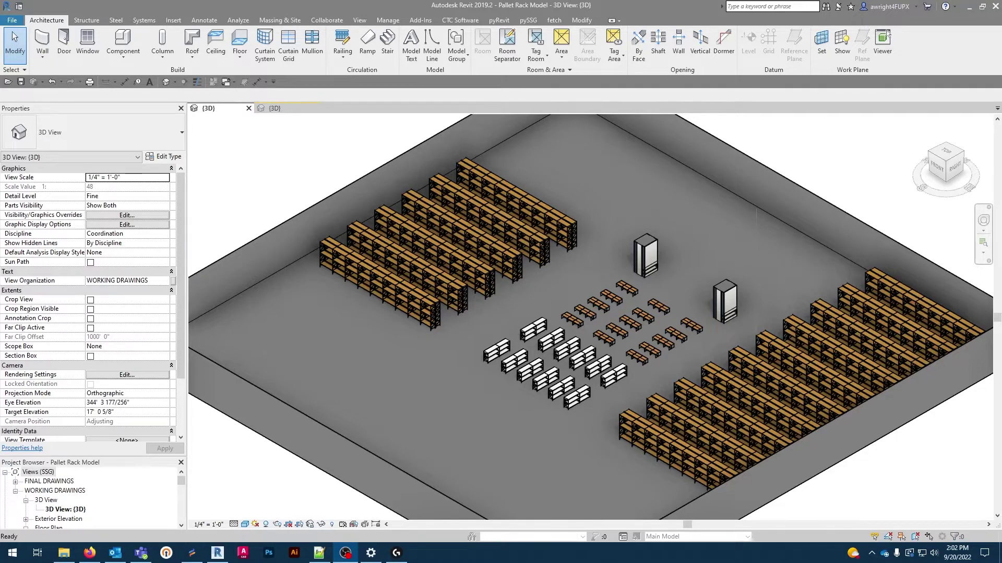
Switch to the second {3D} view tab, showing Project2's two-bay pallet rack
{"action": "left_click", "coordinate": [286, 110]}
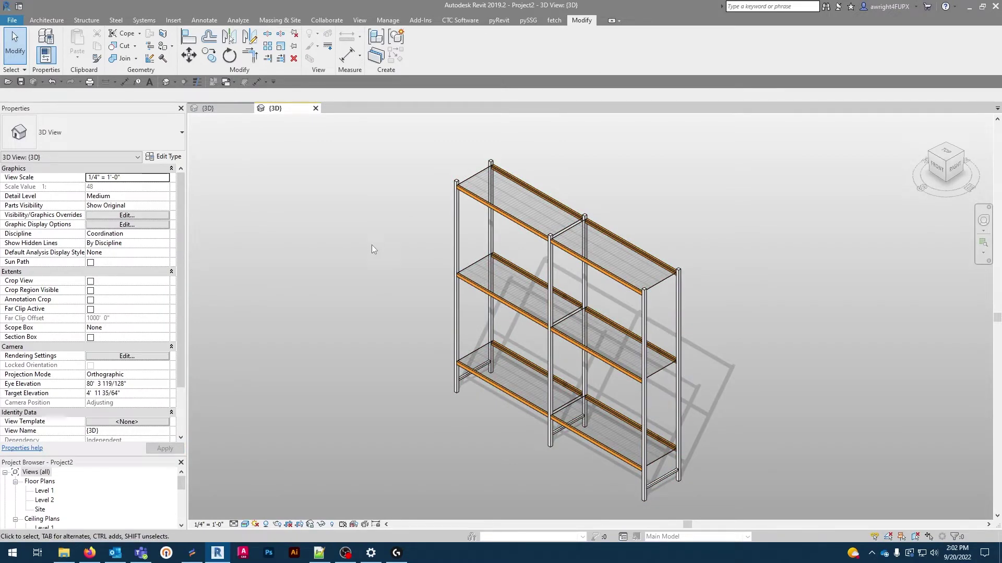
Select the pallet rack and scroll through its parameters in the Properties palette
{"action": "left_click", "coordinate": [489, 292]}
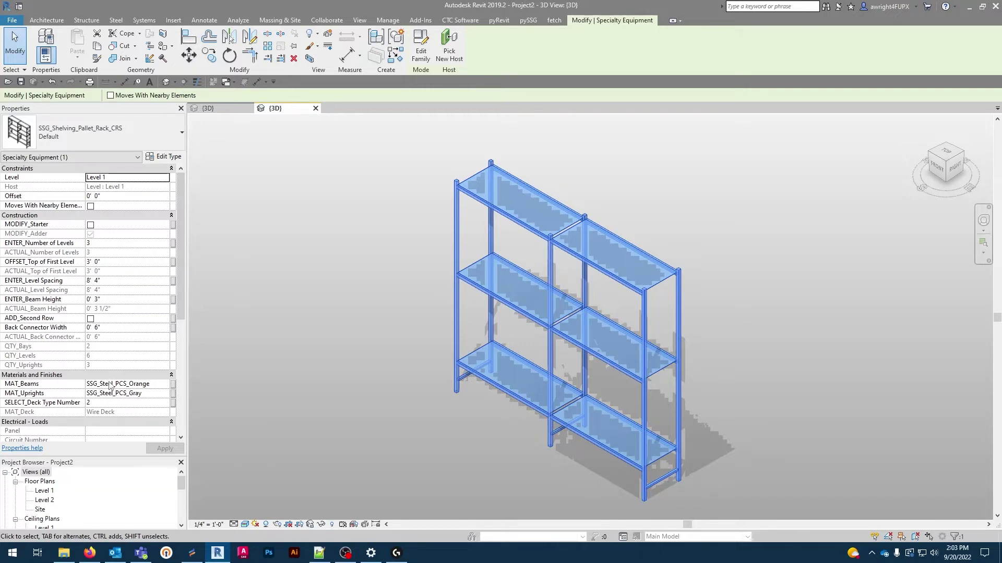
{"action": "scroll", "coordinate": [110, 385], "scroll_direction": "down", "scroll_amount": 6}
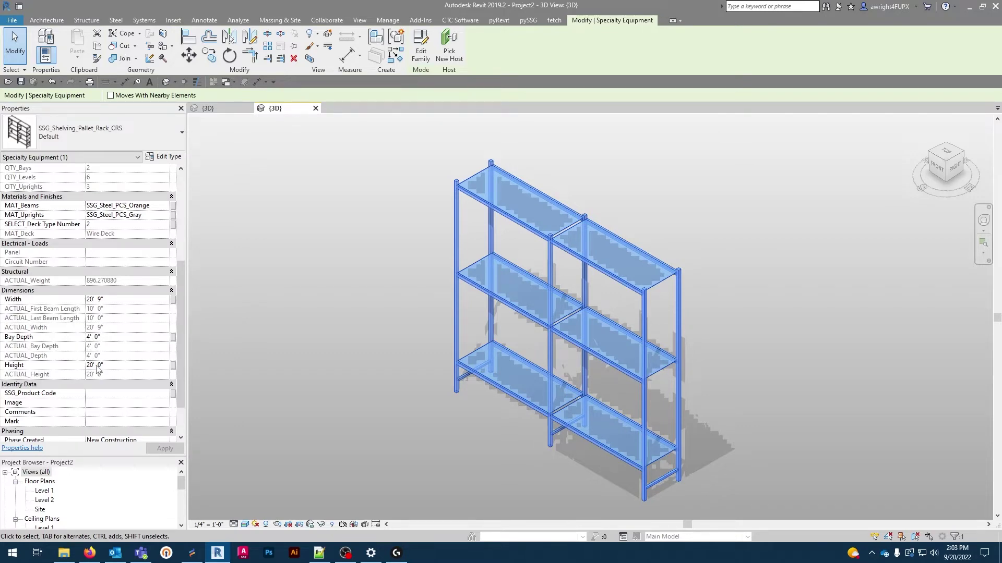
{"action": "scroll", "coordinate": [99, 368], "scroll_direction": "up", "scroll_amount": 6}
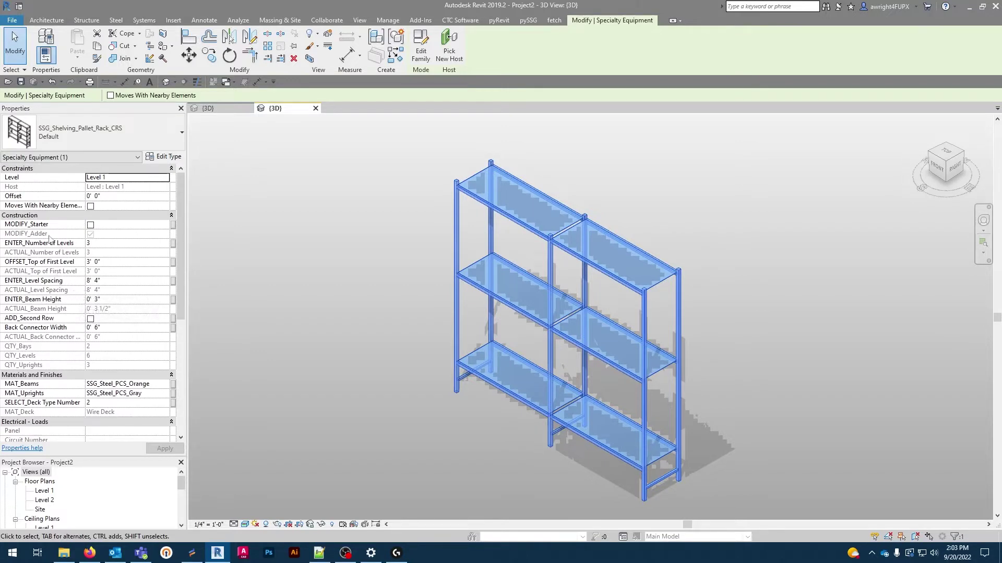
{"action": "mouse_move", "coordinate": [50, 239]}
Set the rack's Number of Levels to 5 and Top of First Level offset to 1'
{"action": "left_click", "coordinate": [106, 244]}
{"action": "type", "text": "5"}
{"action": "key", "text": "Return"}
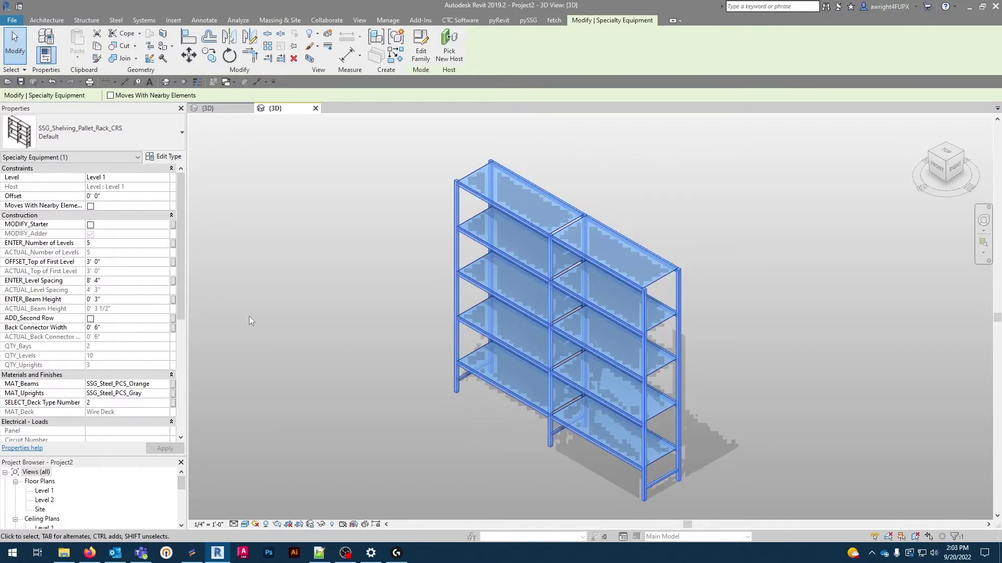
{"action": "left_click", "coordinate": [111, 262]}
{"action": "type", "text": "1'"}
{"action": "left_click", "coordinate": [165, 448]}
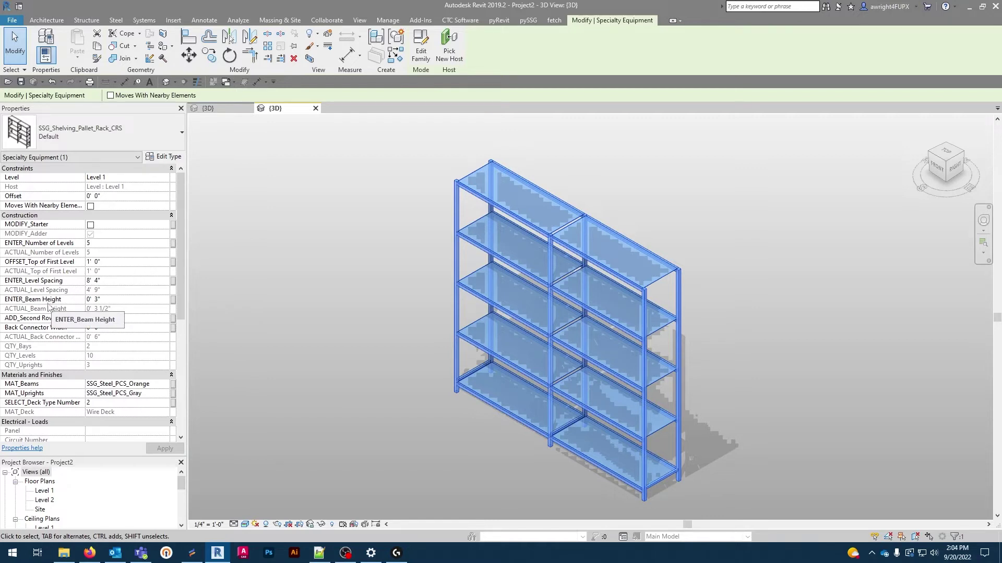
Set the beam height to 5" and add a second row to the rack
{"action": "left_click", "coordinate": [110, 300]}
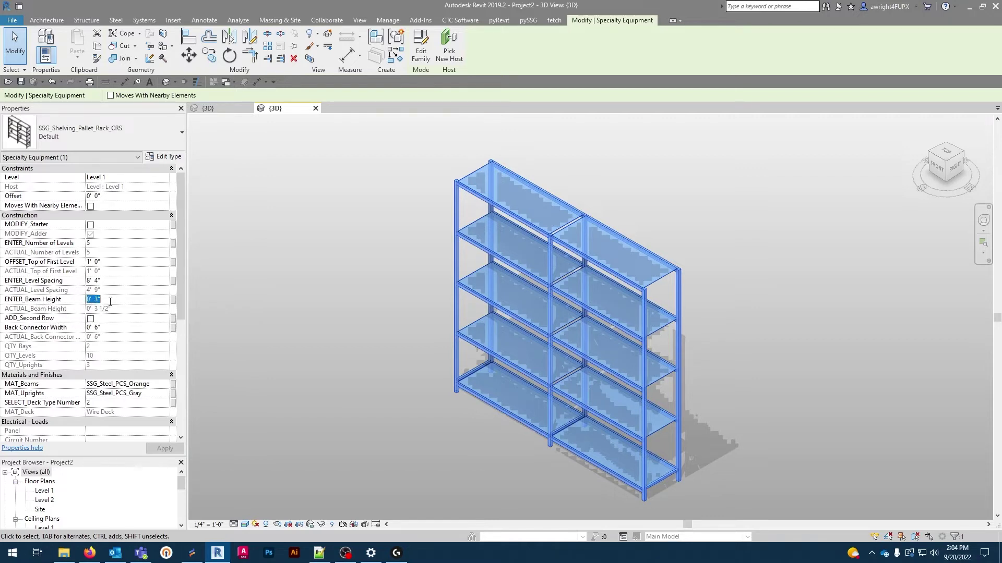
{"action": "type", "text": "5\""}
{"action": "key", "text": "Return"}
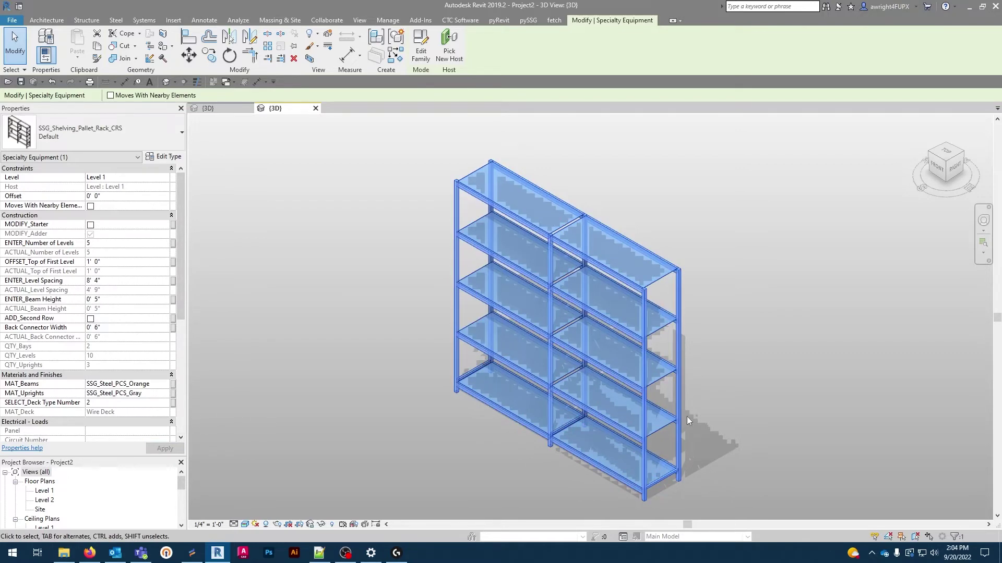
{"action": "left_click", "coordinate": [90, 319]}
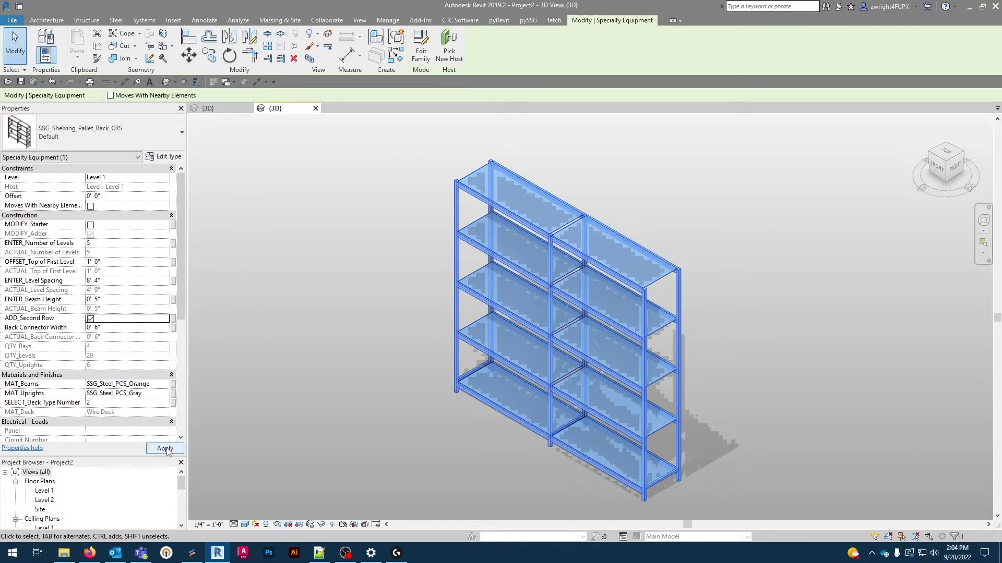
{"action": "left_click", "coordinate": [765, 332]}
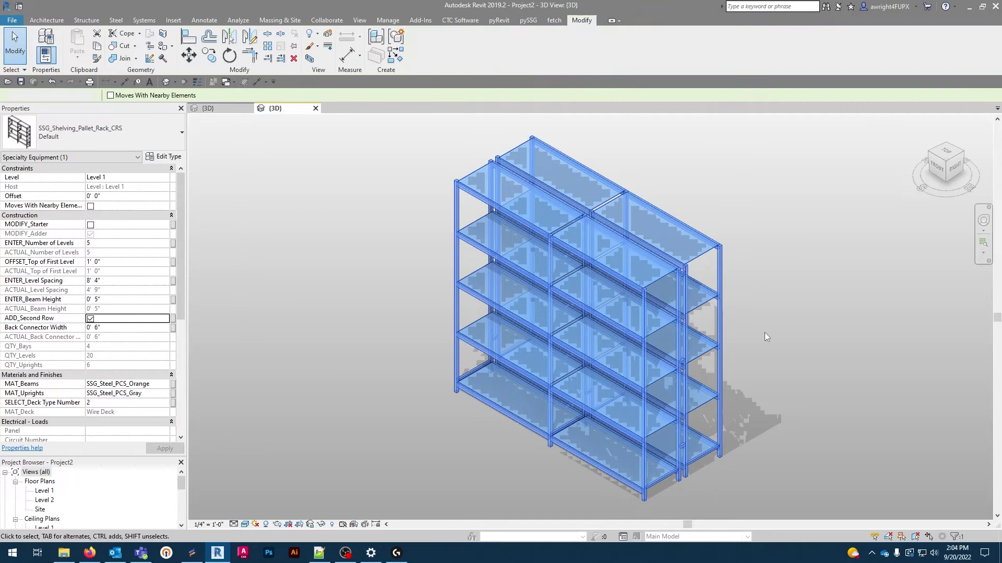
{"action": "left_click", "coordinate": [687, 457]}
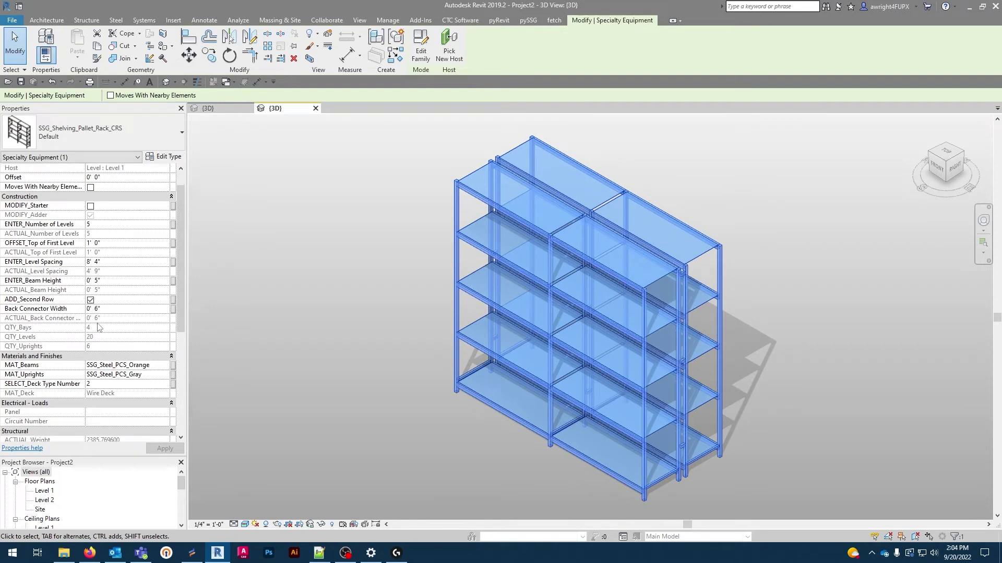
Set the Deck Type Number to 1 to preview the rack with plywood decks
{"action": "scroll", "coordinate": [99, 327], "scroll_direction": "down", "scroll_amount": 5}
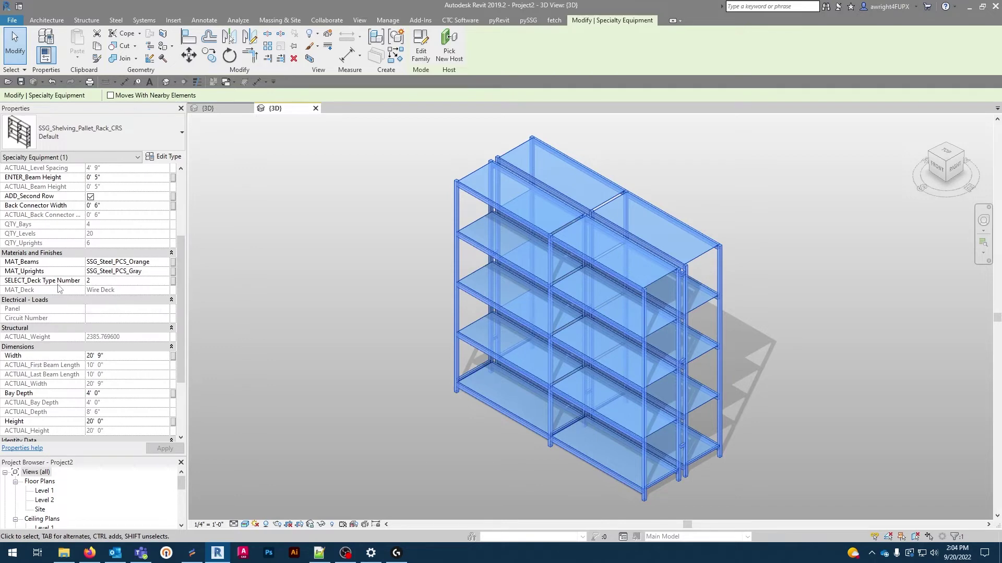
{"action": "left_click", "coordinate": [422, 304]}
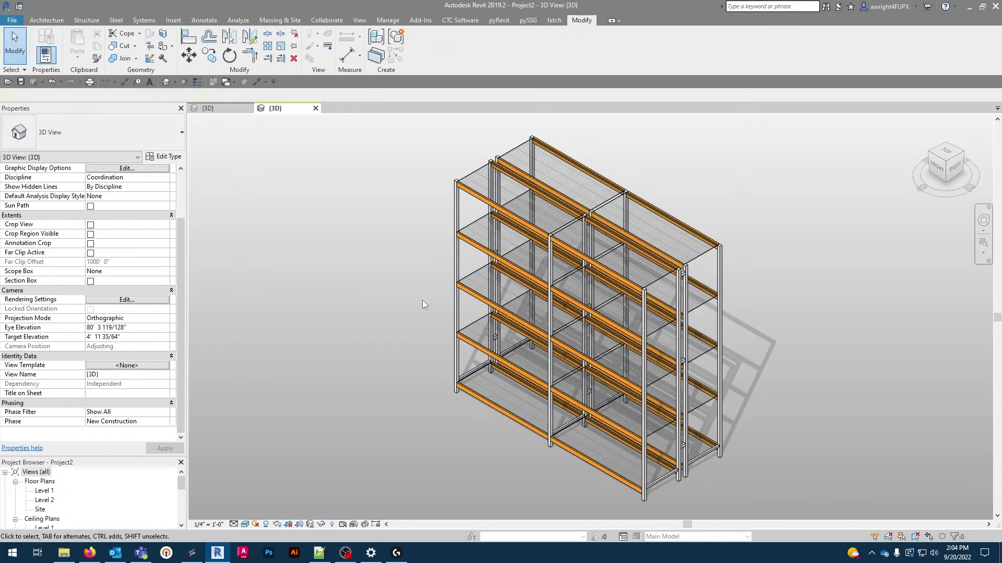
{"action": "left_click", "coordinate": [457, 292]}
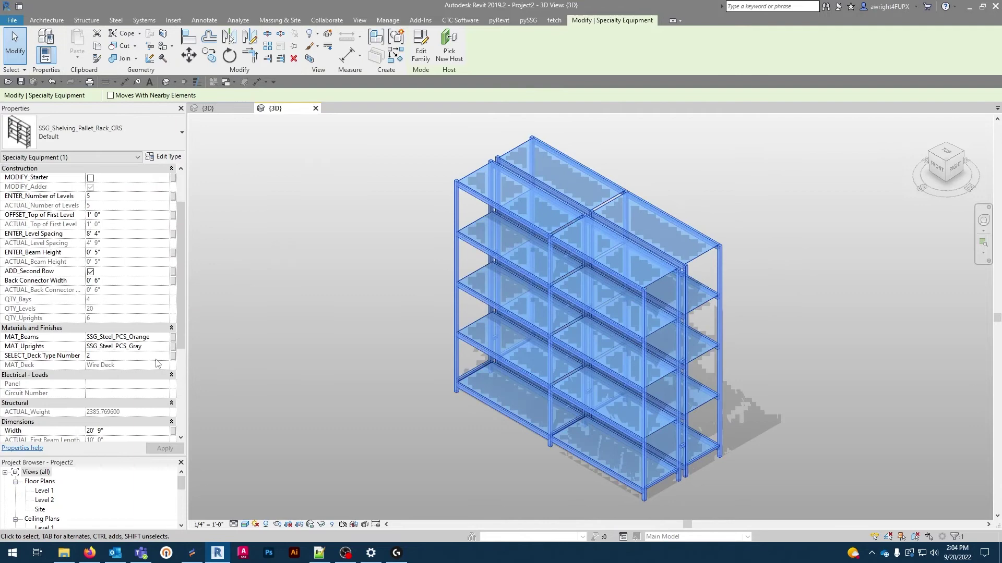
{"action": "left_click", "coordinate": [165, 356]}
{"action": "type", "text": "1"}
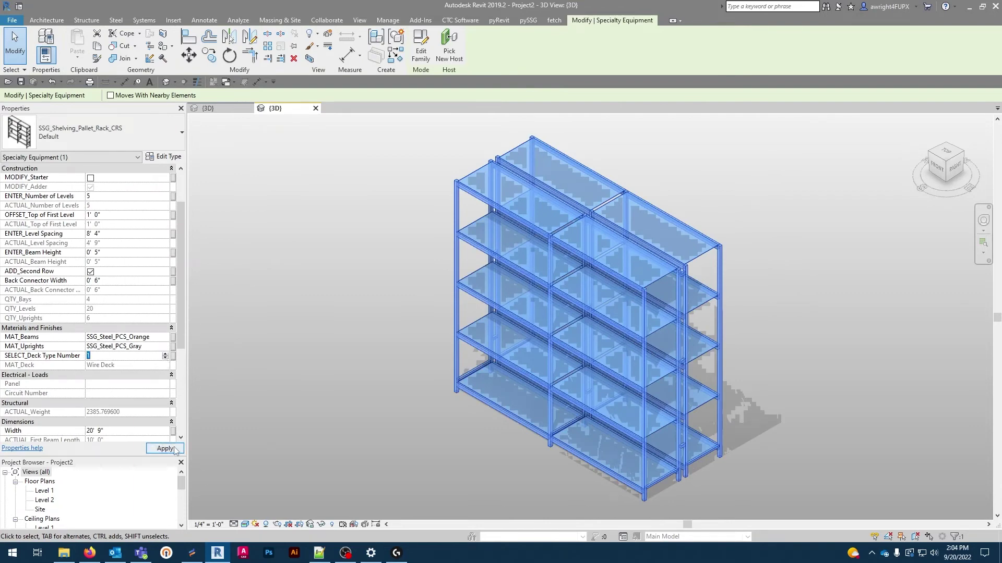
{"action": "left_click", "coordinate": [345, 393]}
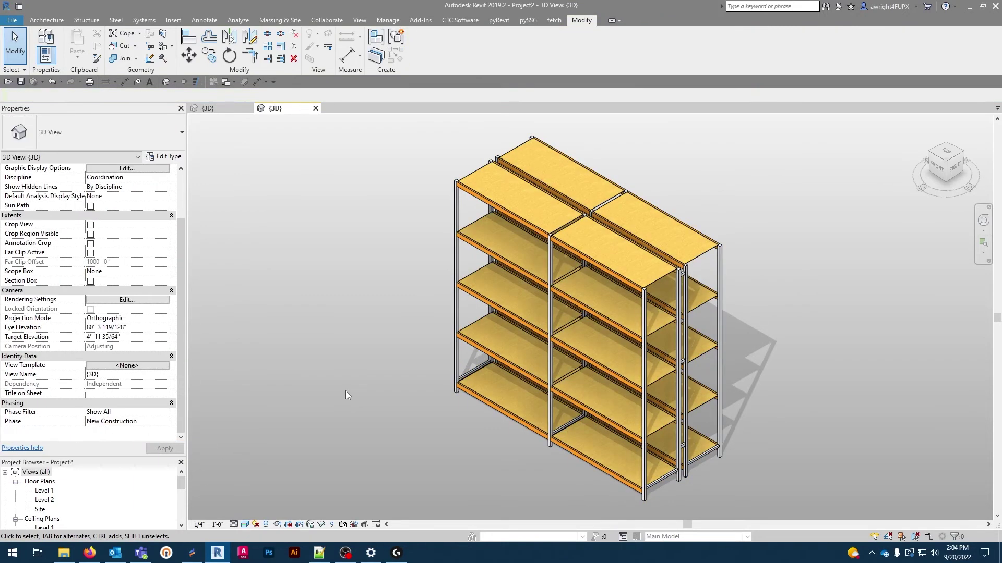
{"action": "left_click", "coordinate": [456, 269]}
Set the Deck Type Number to 0 and apply, leaving the double-row rack without decks
{"action": "left_click", "coordinate": [165, 357]}
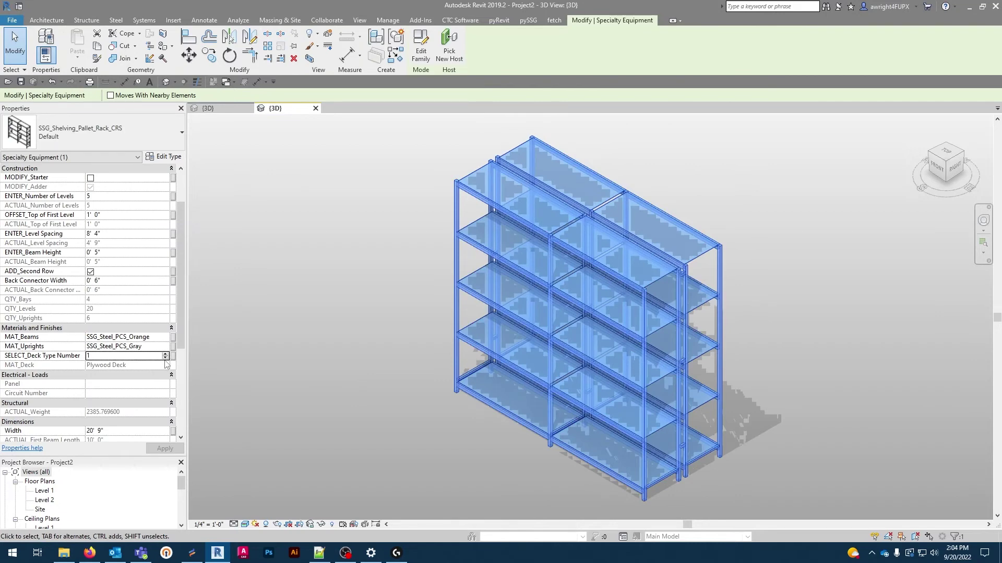
{"action": "left_click", "coordinate": [165, 449]}
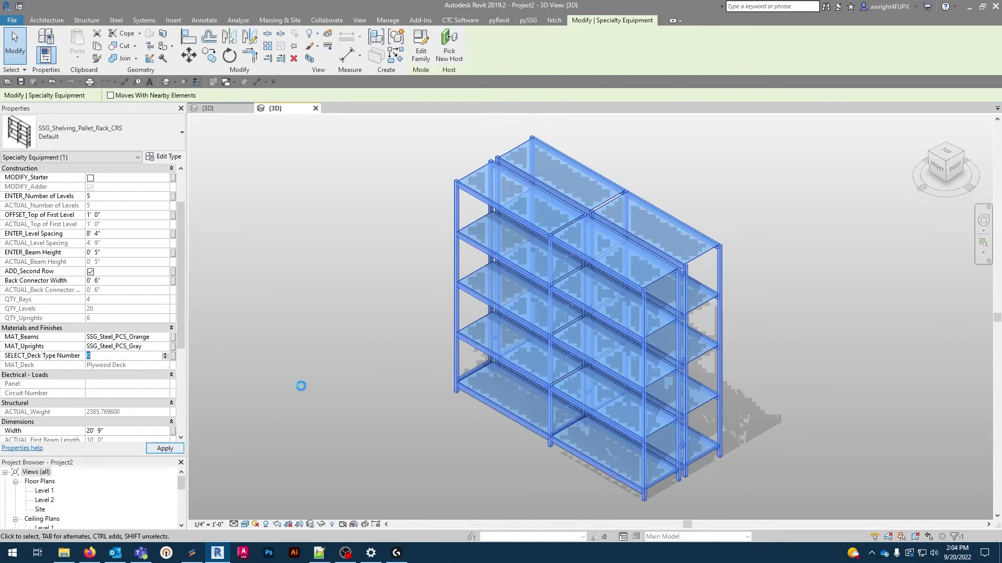
{"action": "left_click", "coordinate": [330, 369]}
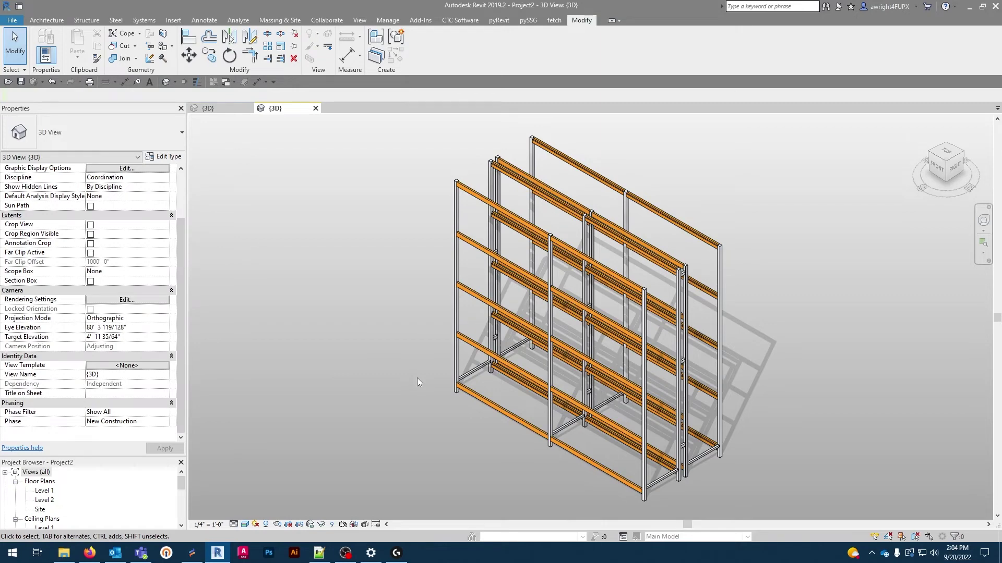
{"action": "left_click", "coordinate": [570, 308]}
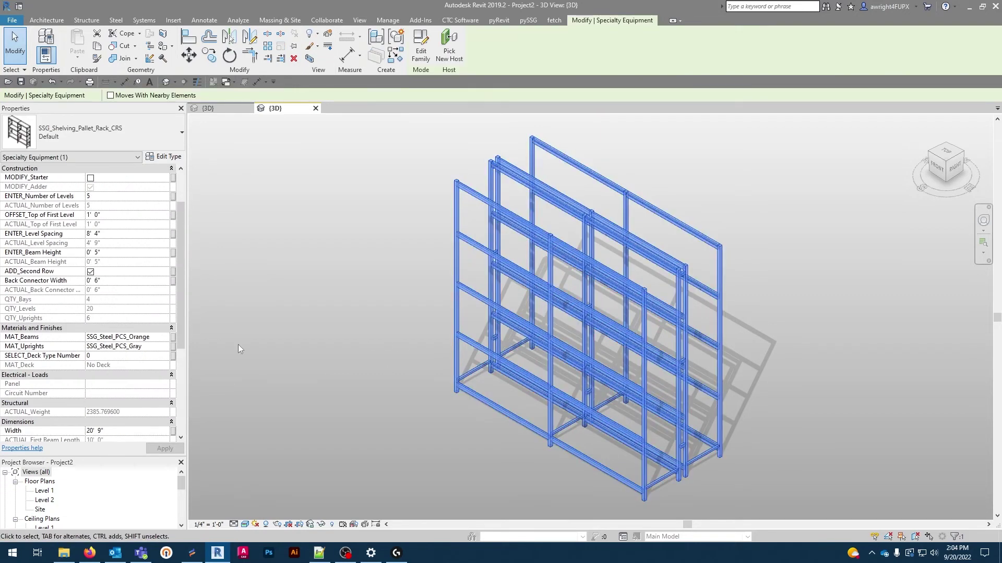
{"action": "scroll", "coordinate": [110, 422], "scroll_direction": "down", "scroll_amount": 6}
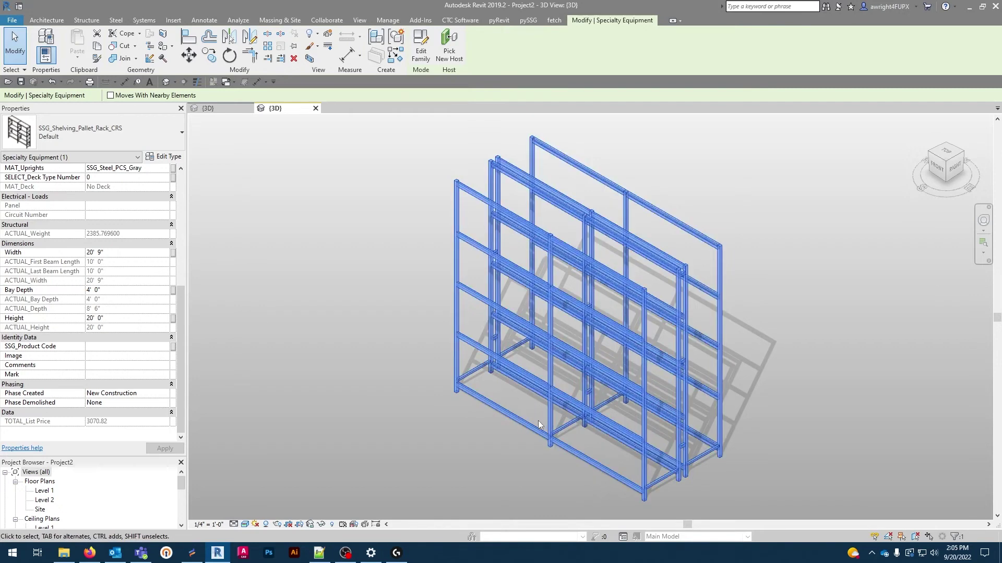
{"action": "left_click", "coordinate": [399, 234]}
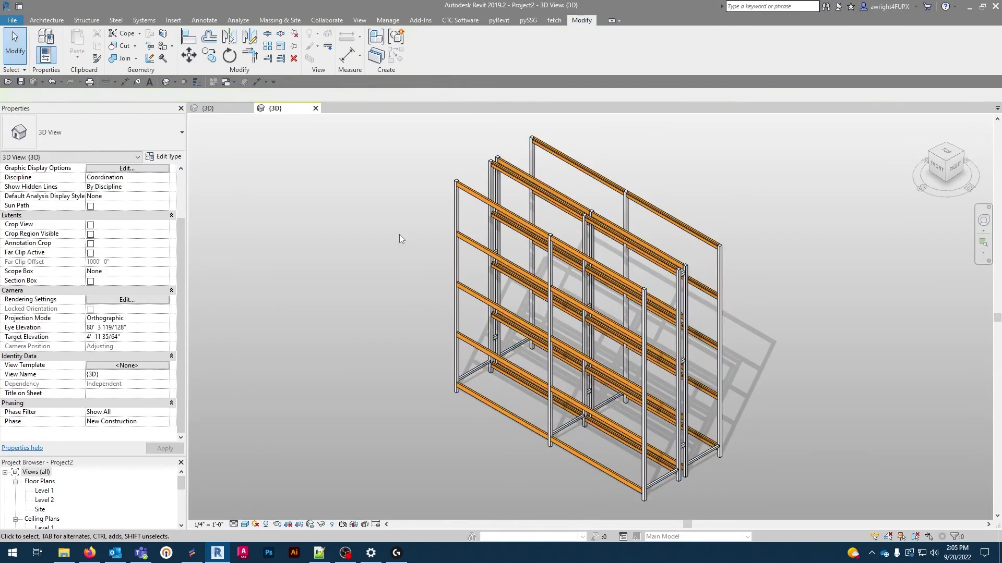
Return to the Pallet Rack Model {3D} view and open the fetch content library
{"action": "left_click", "coordinate": [226, 107]}
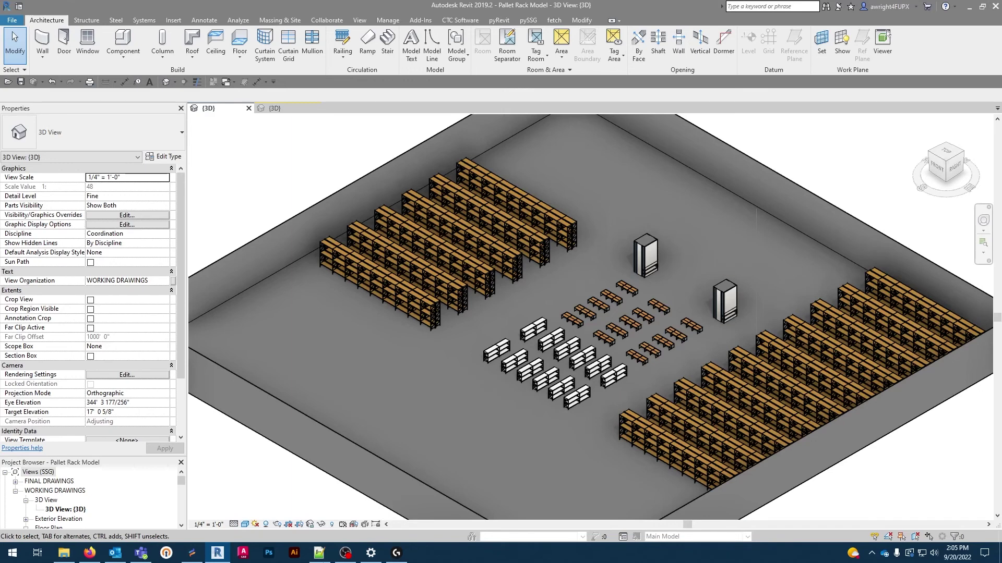
{"action": "left_click", "coordinate": [191, 553]}
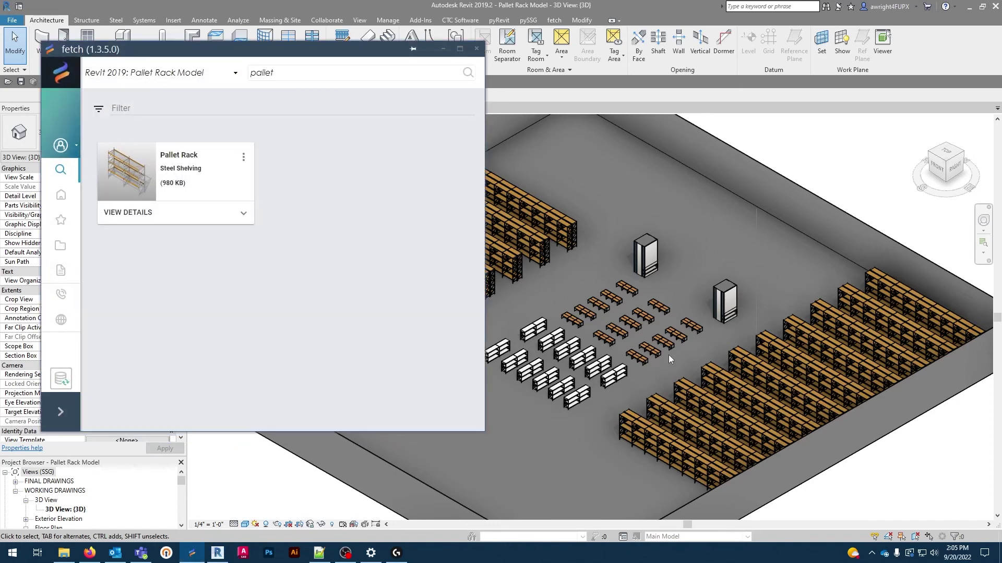